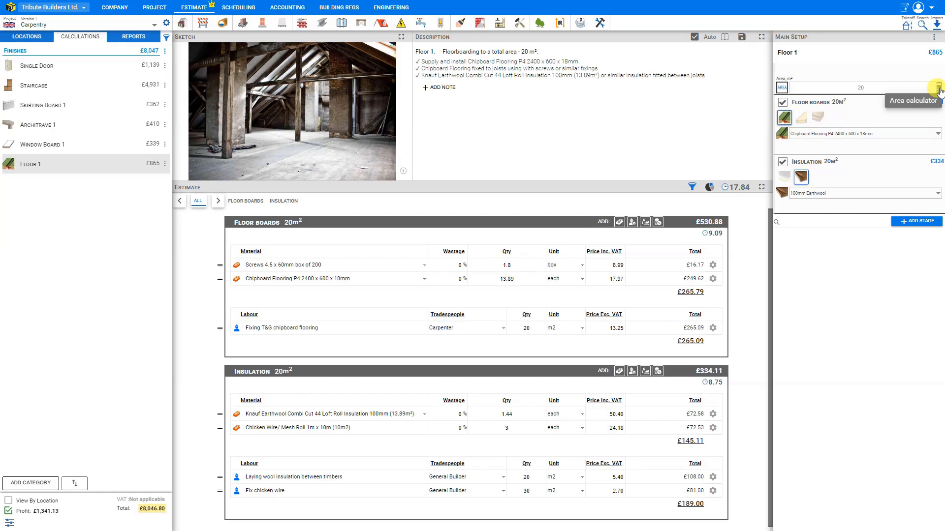
# Open the area calculator for Floor 1 and add a first area section
pyautogui.click(939, 88)
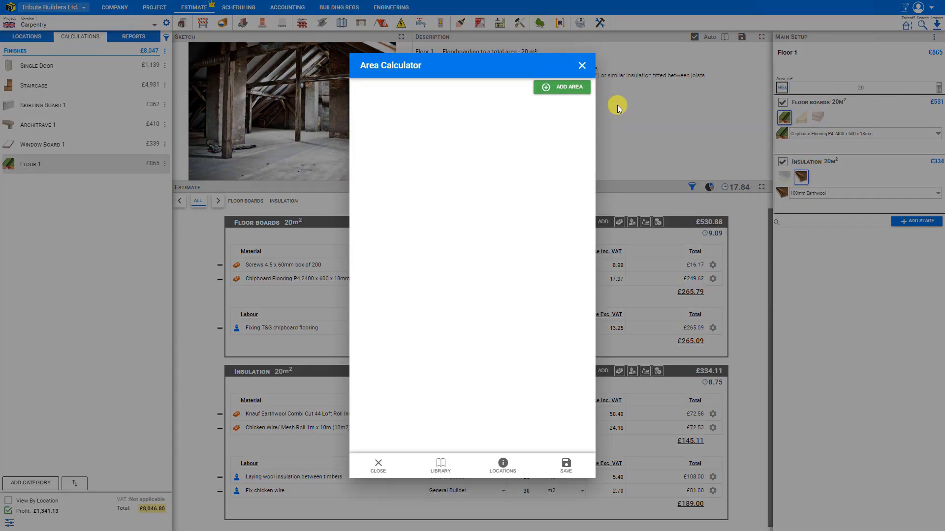
pyautogui.click(553, 88)
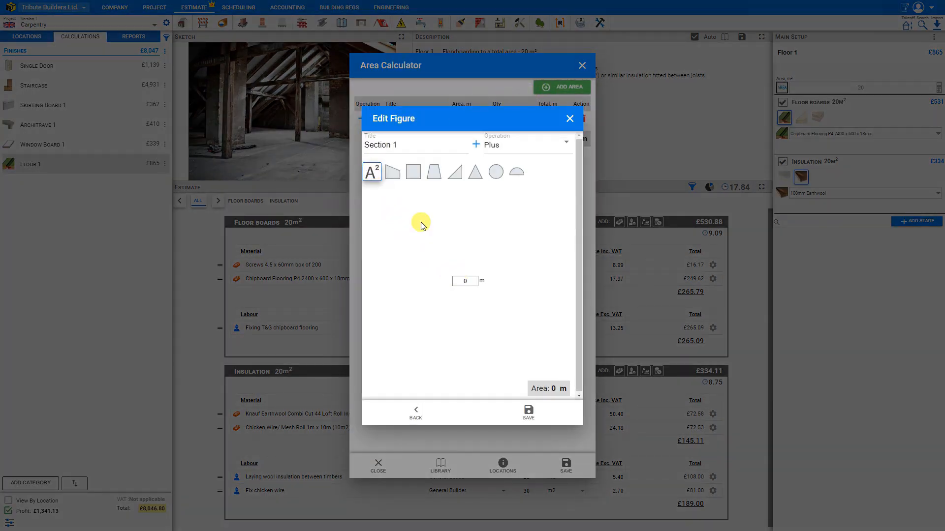
# Preview the available section shapes, from the sloped four-sided figure through square, quadrilateral, triangles and circle to semicircle
pyautogui.click(394, 173)
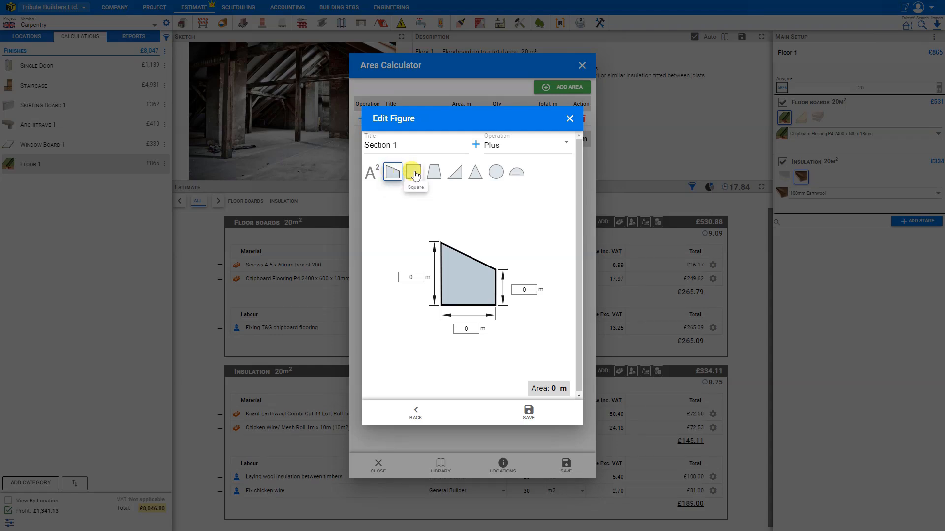
pyautogui.click(413, 172)
pyautogui.click(434, 172)
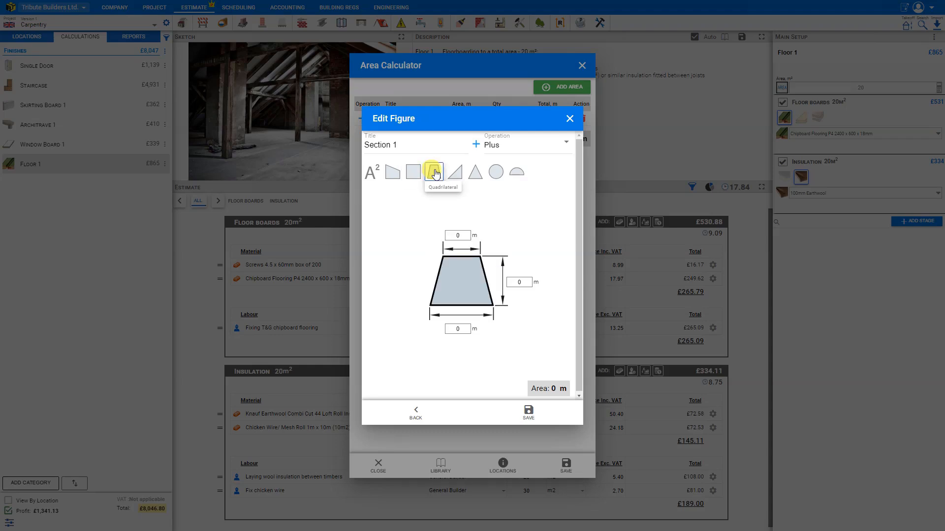
pyautogui.click(457, 172)
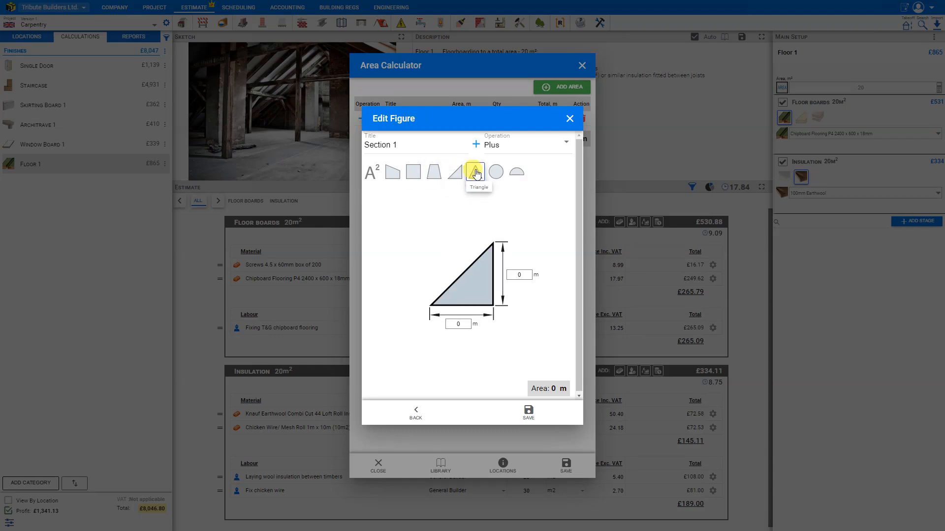
pyautogui.click(475, 173)
pyautogui.click(496, 173)
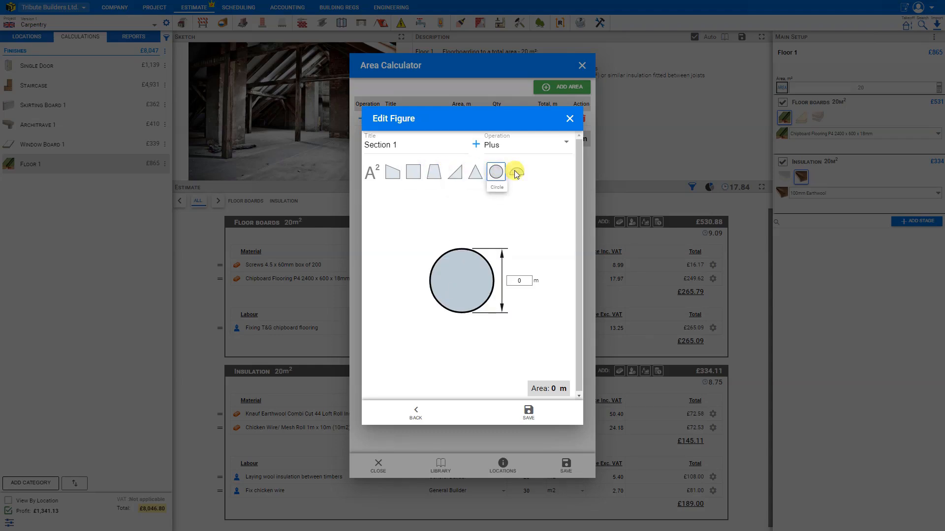
pyautogui.click(520, 175)
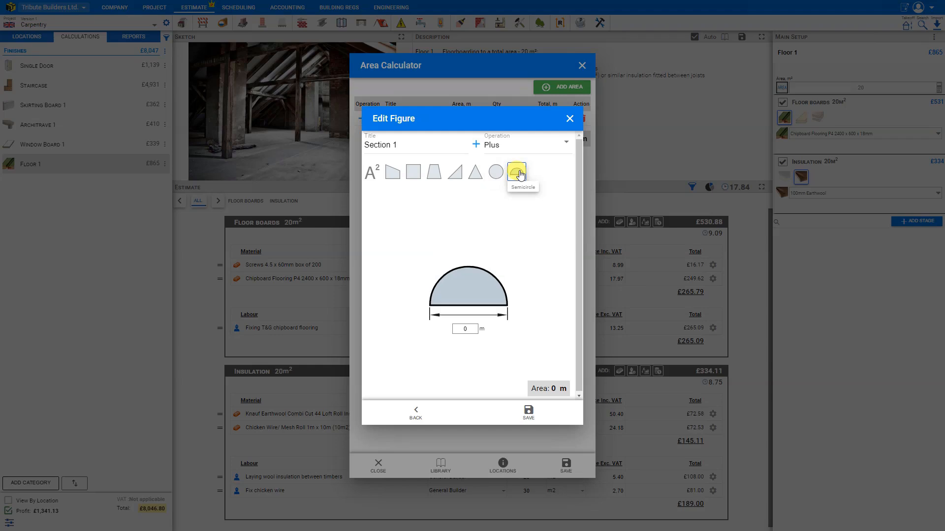
# Define Section 1 as a square-type figure 5 m high and 4 m wide, and save it
pyautogui.click(413, 173)
pyautogui.click(521, 275)
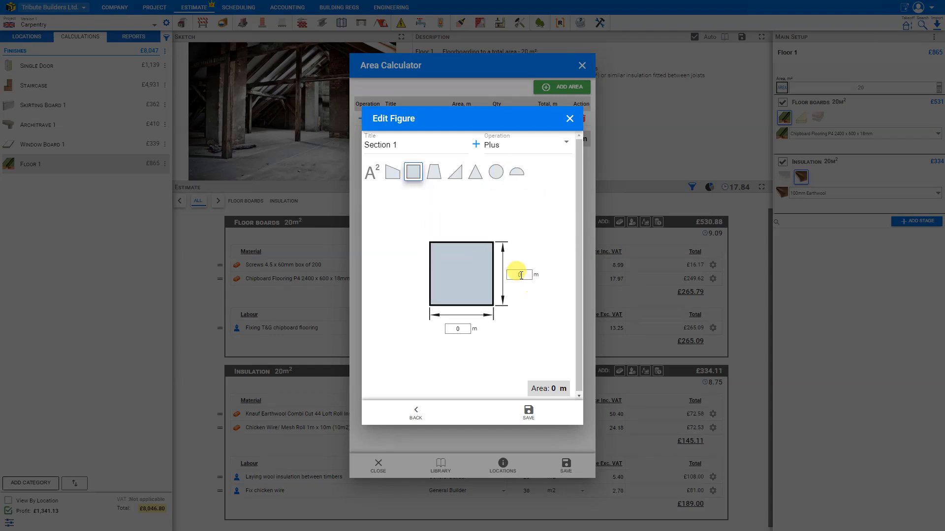
pyautogui.write('5')
pyautogui.click(458, 327)
pyautogui.write('4')
pyautogui.click(534, 413)
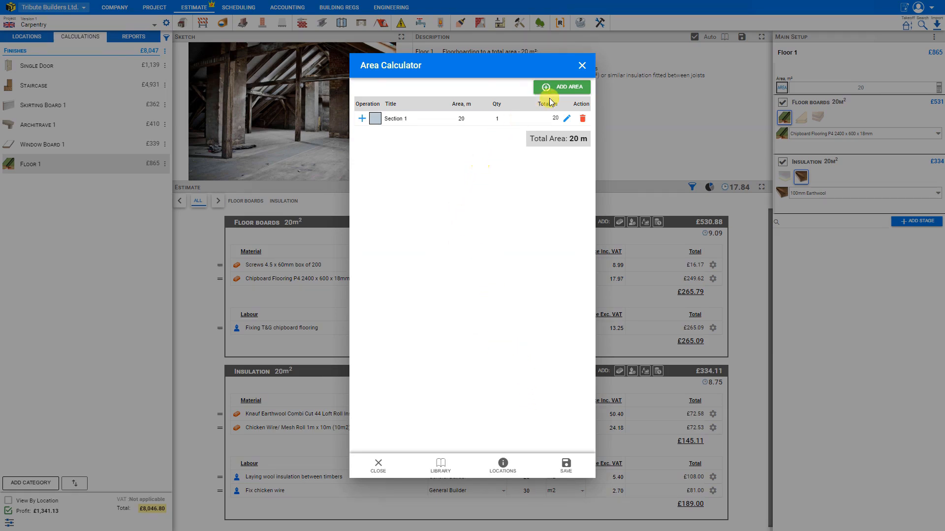
# Add a second area section as a square-type figure 5 m high and 2 m wide, and save it
pyautogui.click(560, 87)
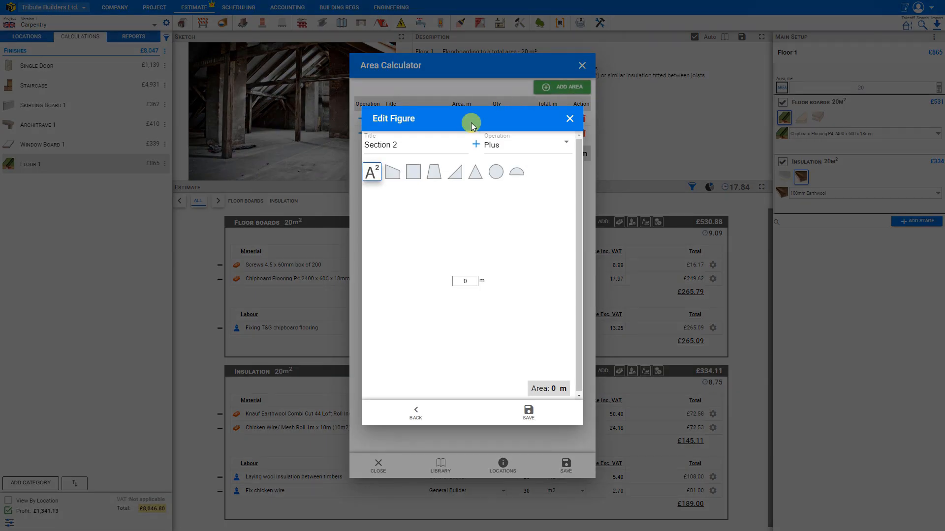
pyautogui.click(415, 176)
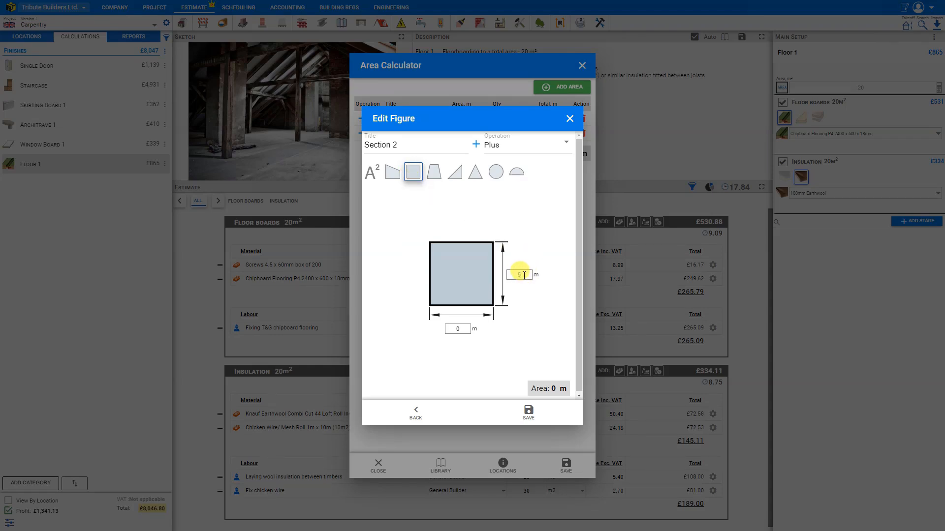
pyautogui.click(464, 329)
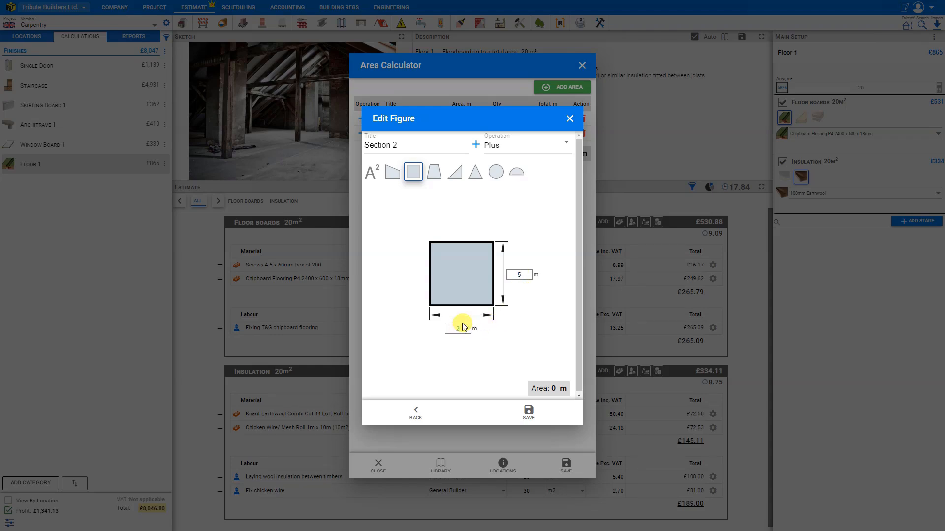
pyautogui.click(528, 414)
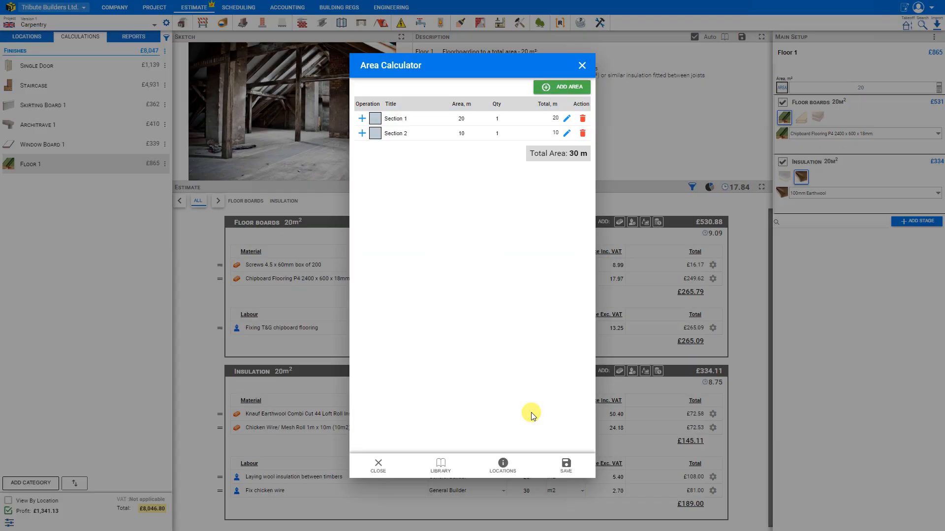
# Rename the first area section as "main" and the second as "alcove"
pyautogui.click(399, 118)
pyautogui.tripleClick(398, 119)
pyautogui.write('m')
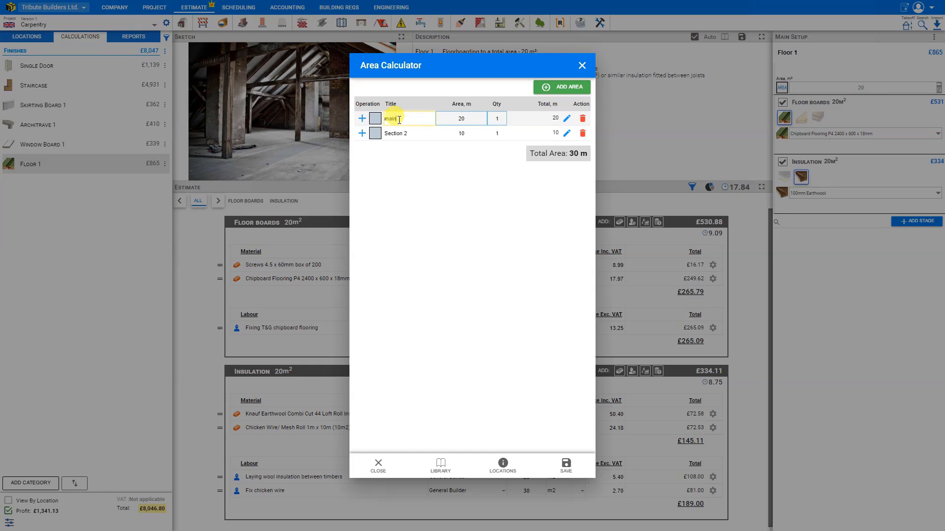
pyautogui.write('ain')
pyautogui.tripleClick(397, 134)
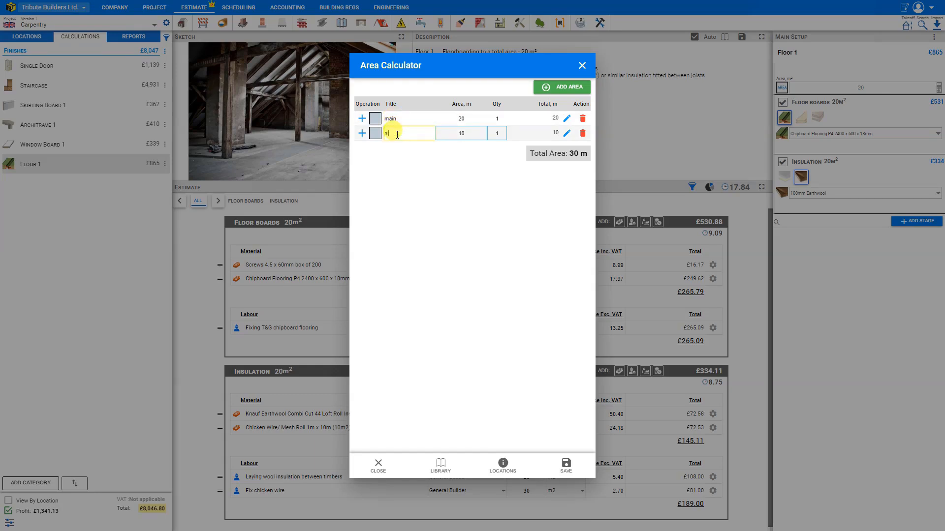
pyautogui.press('Return')
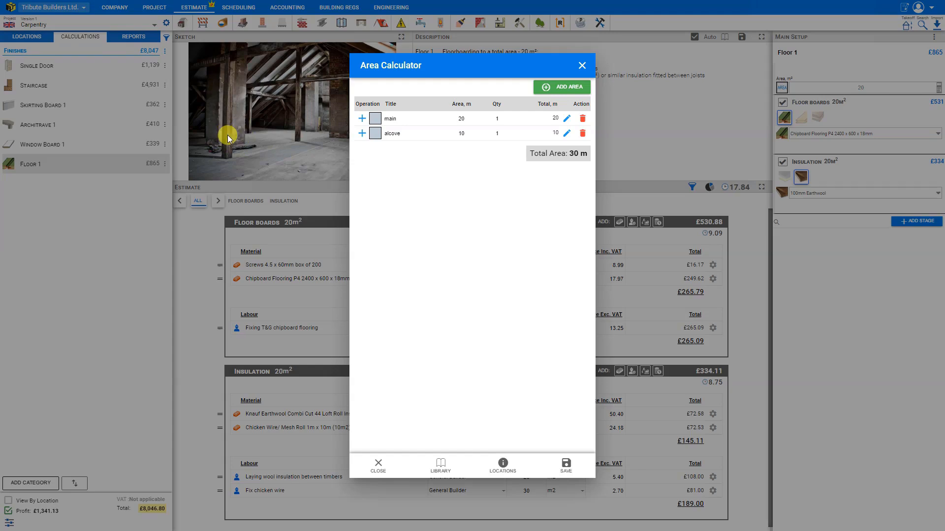
pyautogui.click(553, 135)
# Add a third area section as a 1 m by 1 m square and make it subtract from the total
pyautogui.click(567, 87)
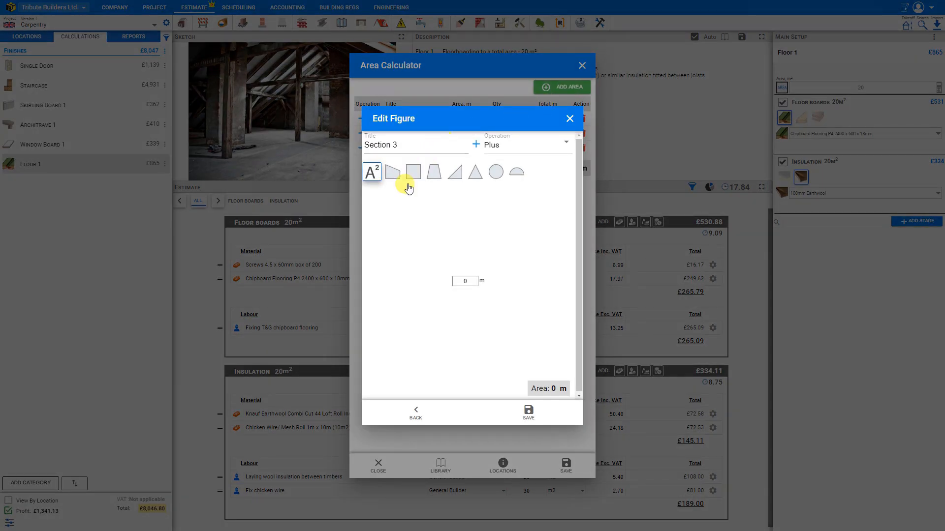
pyautogui.click(413, 176)
pyautogui.click(522, 273)
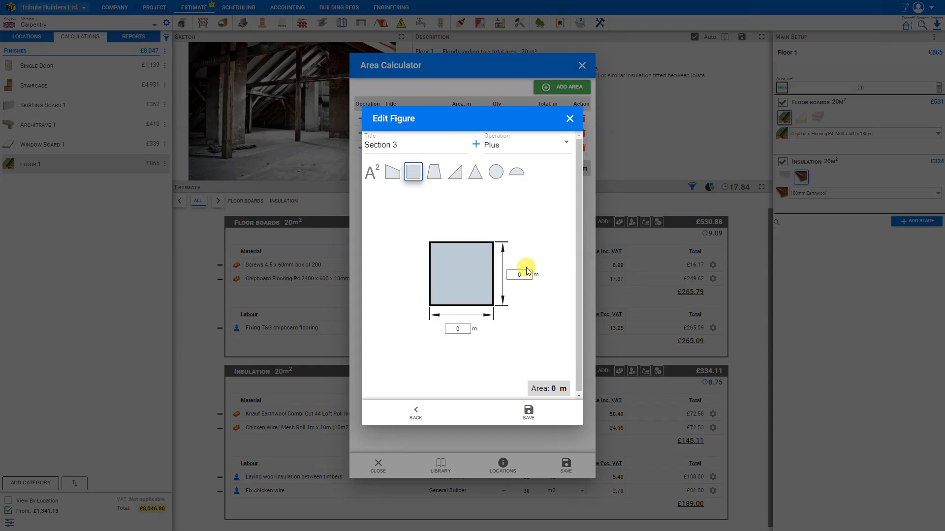
pyautogui.write('1')
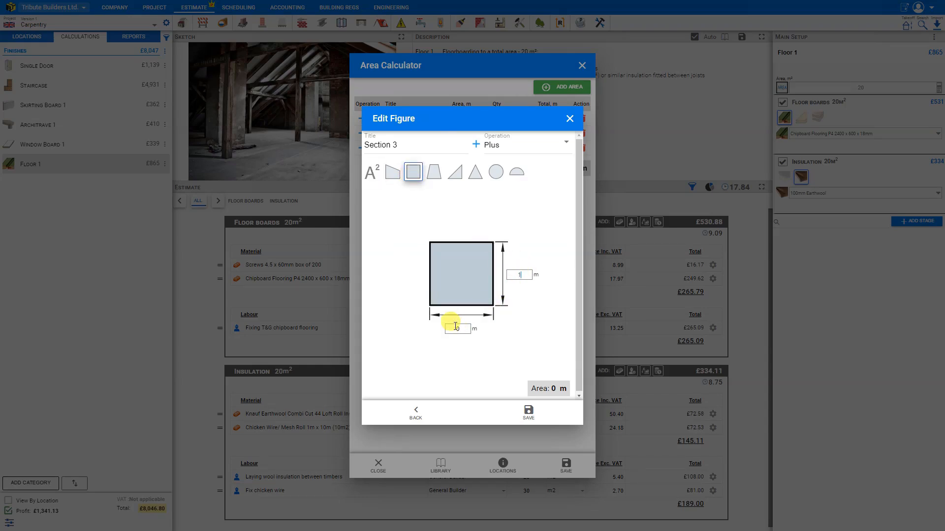
pyautogui.click(455, 328)
pyautogui.write('1')
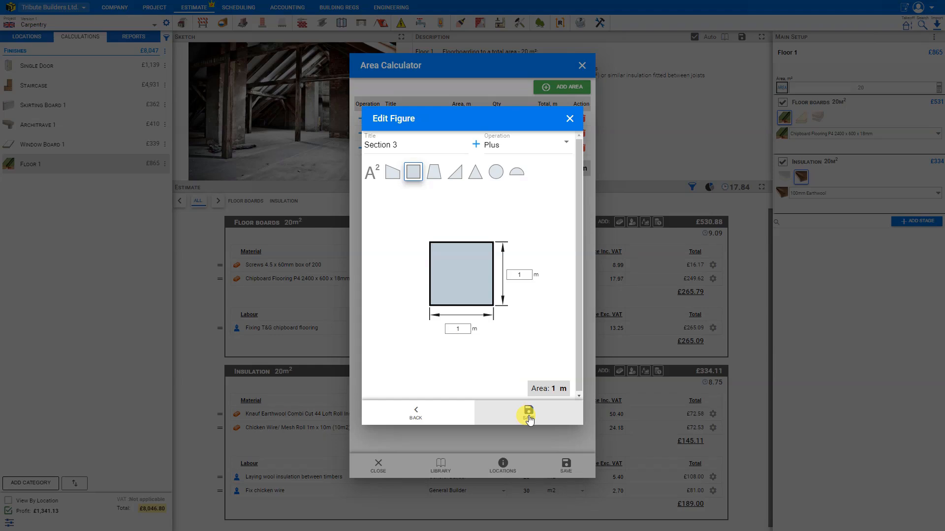
pyautogui.click(527, 412)
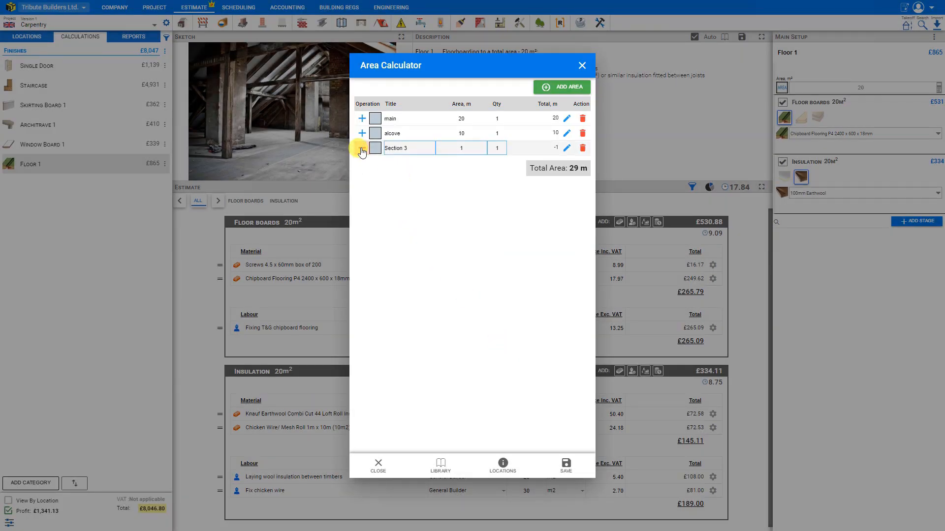
# Rename the subtracted section as "chimney cutout" and save the calculated area to Floor 1
pyautogui.click(394, 149)
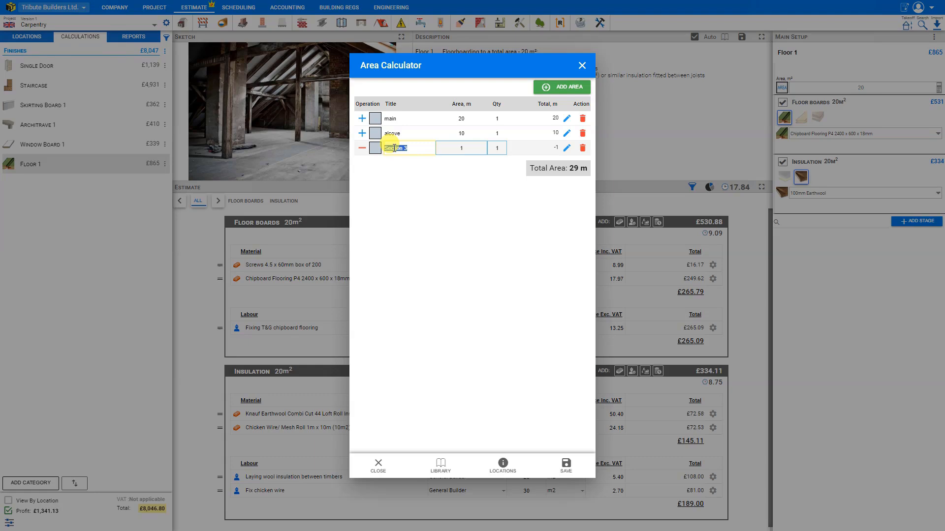
pyautogui.write('chimney cutout')
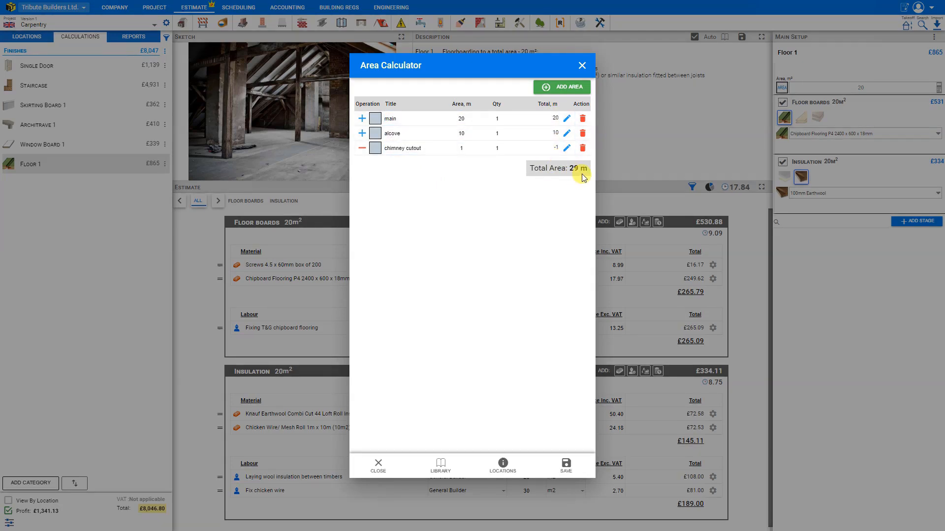
pyautogui.click(565, 466)
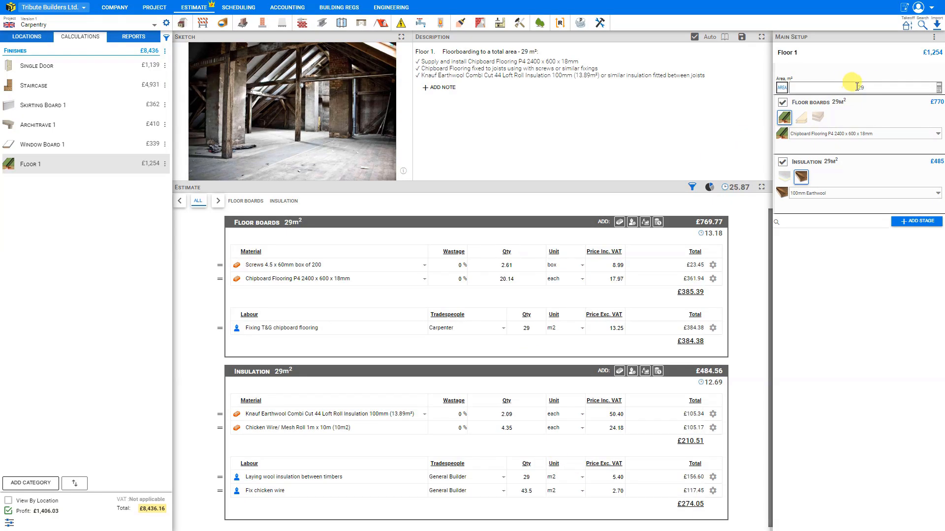
# Reopen Floor 1's area calculator, set the alcove's width to 1 m, and save the revised area
pyautogui.click(938, 88)
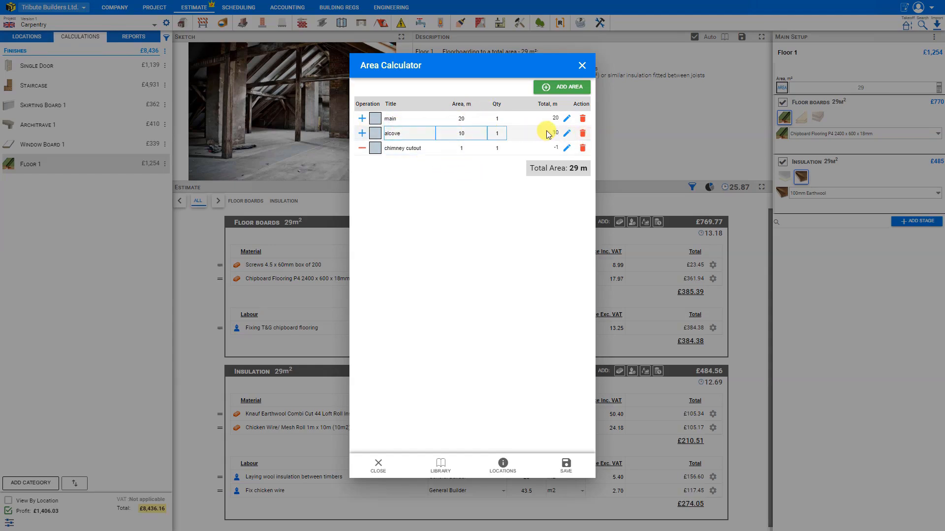
pyautogui.click(568, 137)
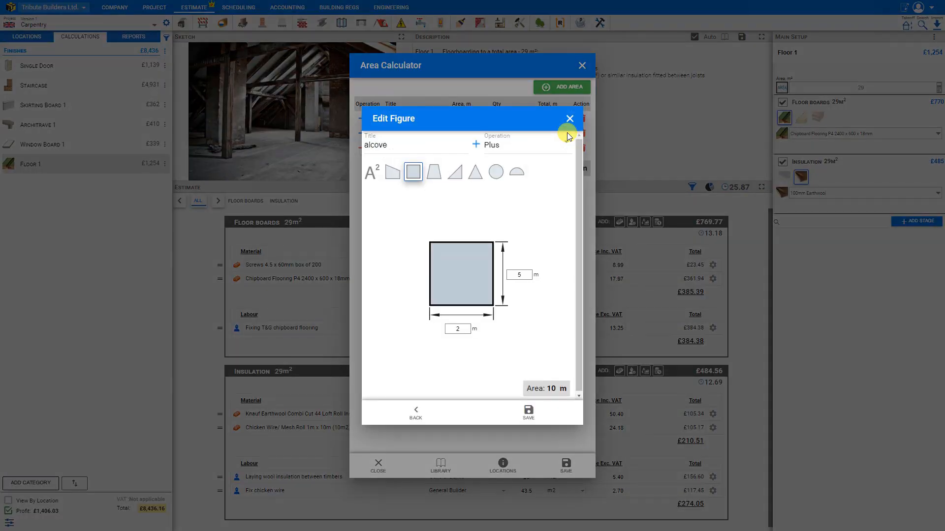
pyautogui.moveTo(454, 330); pyautogui.dragTo(474, 328)
pyautogui.write('1')
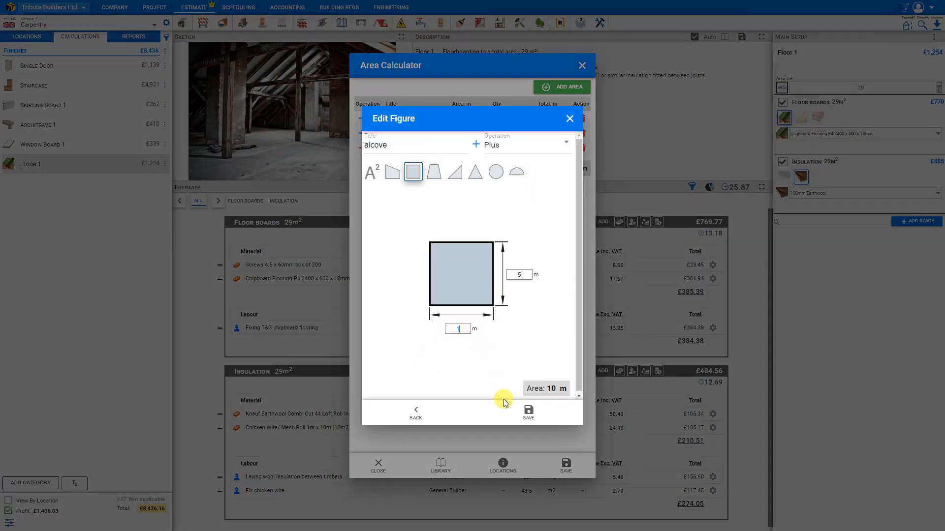
pyautogui.click(528, 413)
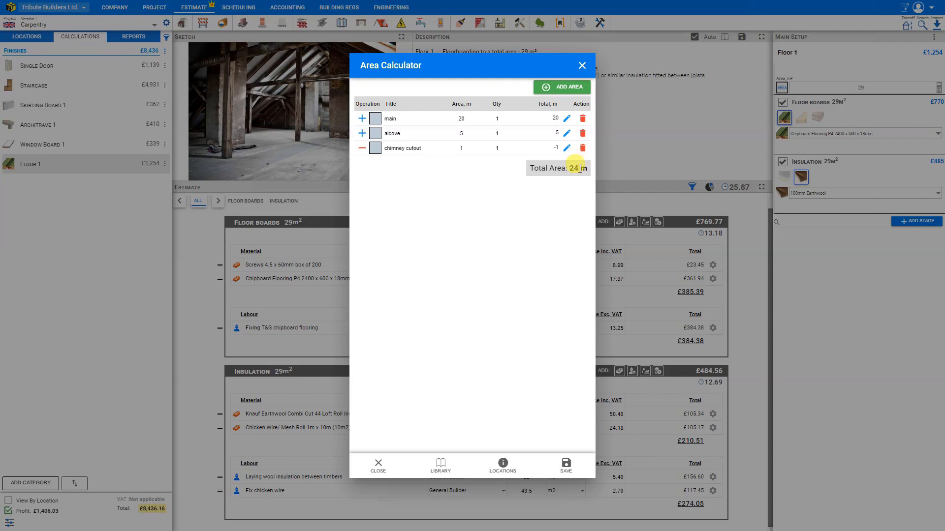
pyautogui.click(563, 466)
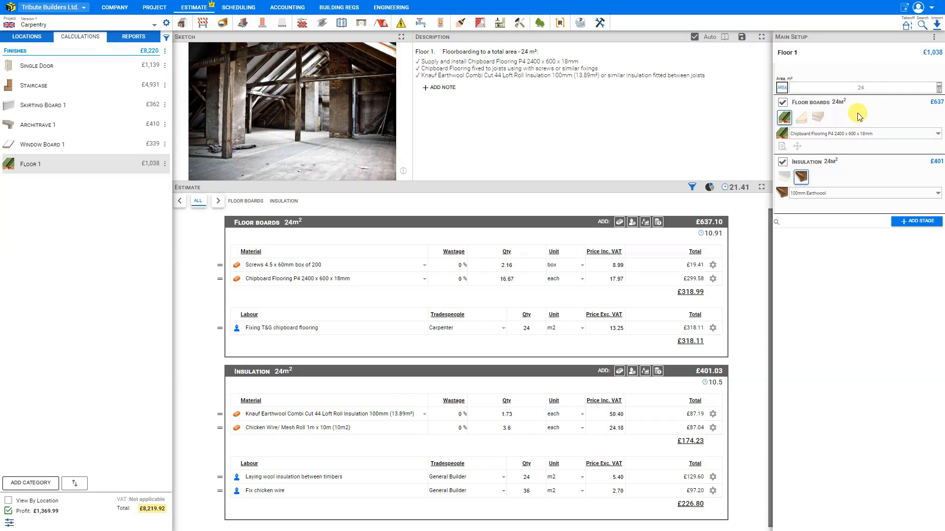
# Exclude the Floor Boards stage from the Floor 1 estimate and include it again
pyautogui.click(783, 103)
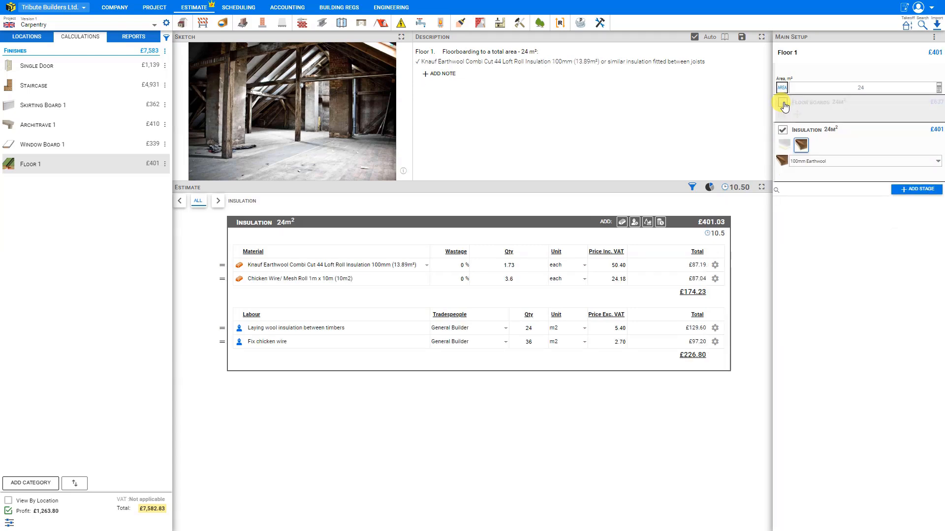
pyautogui.click(783, 104)
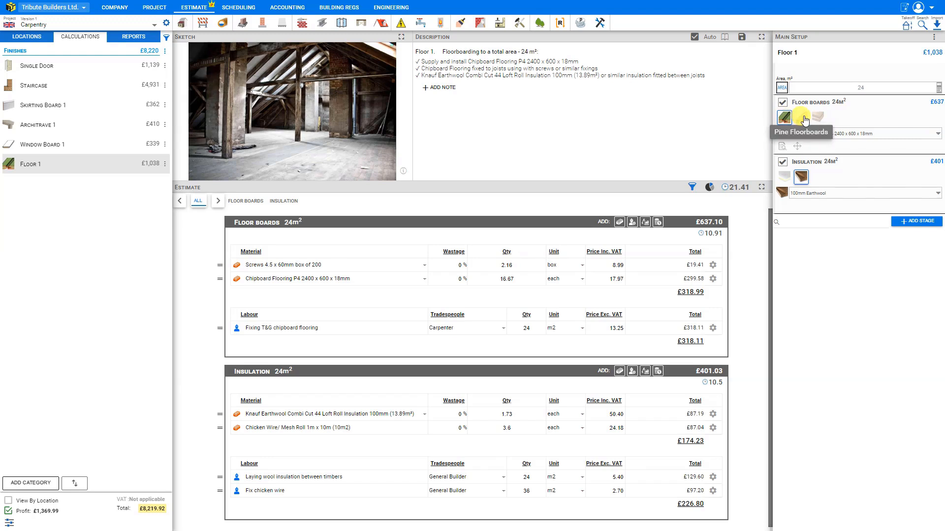
# Try pine floorboards for the Floor Boards stage, and settle on plywood with the Hardwood Ply 25mm option
pyautogui.click(802, 118)
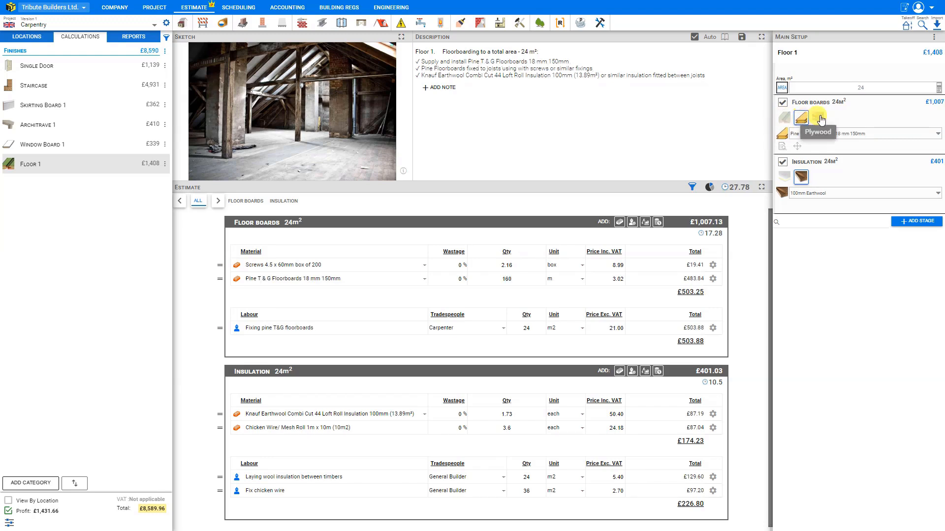
pyautogui.click(818, 118)
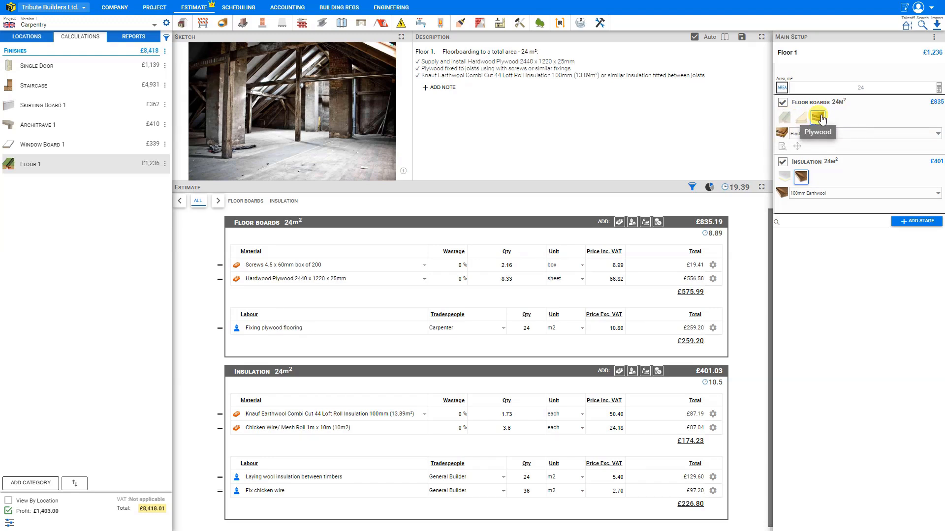
pyautogui.click(811, 134)
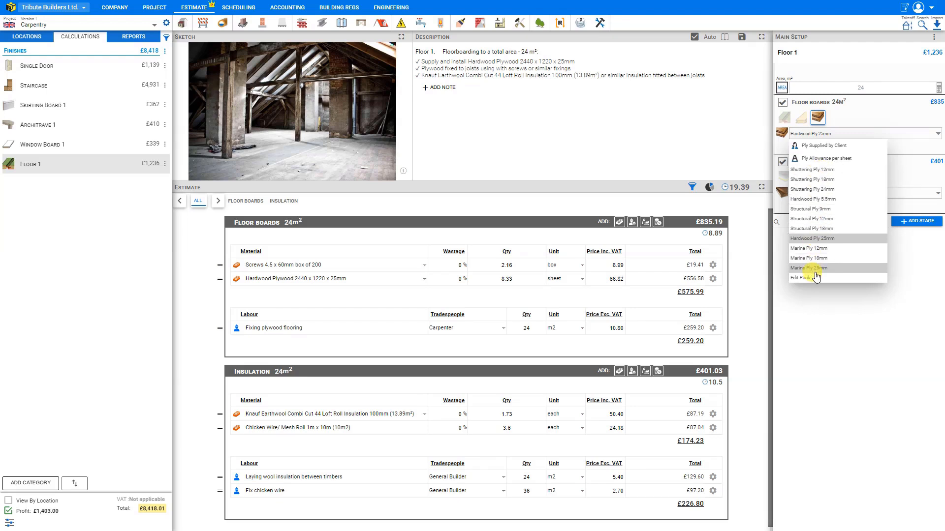
pyautogui.click(813, 239)
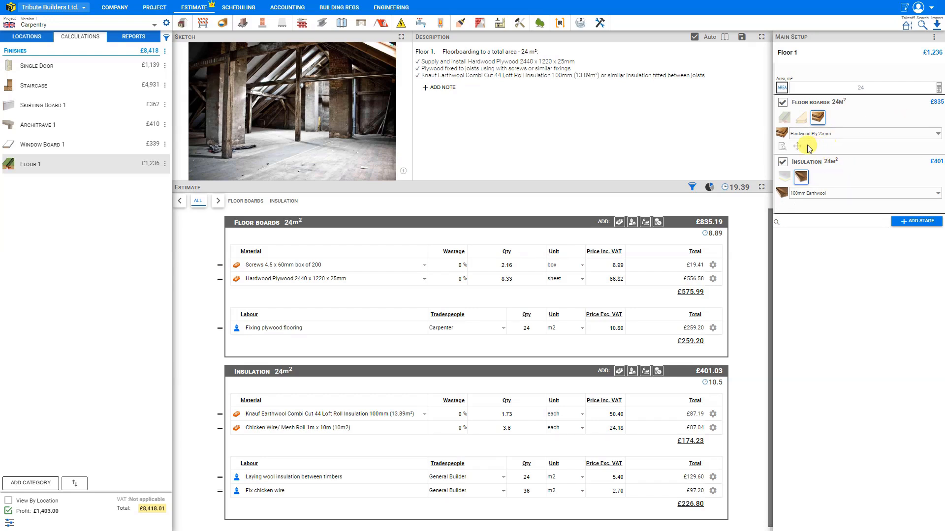
# Review the Floor Boards and Insulation stages of the Floor 1 estimate one at a time, and return to viewing all stages
pyautogui.click(781, 148)
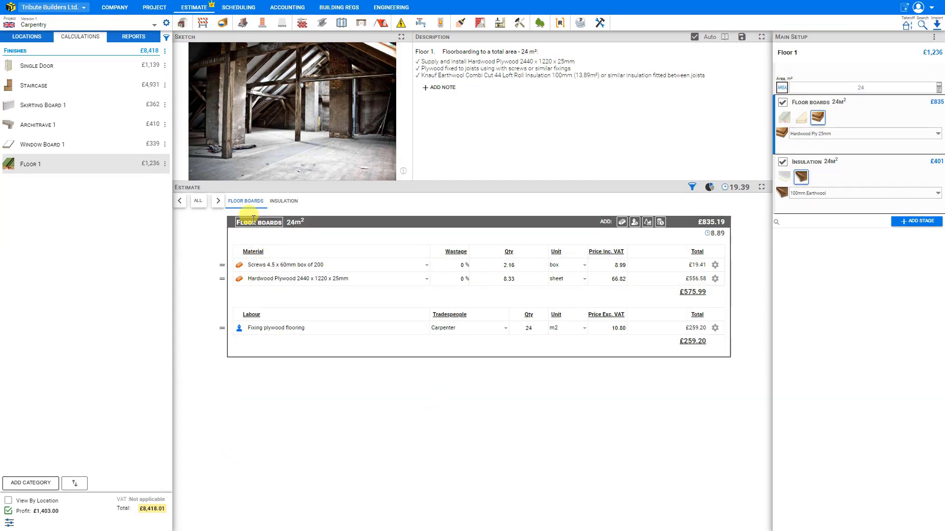
pyautogui.click(290, 202)
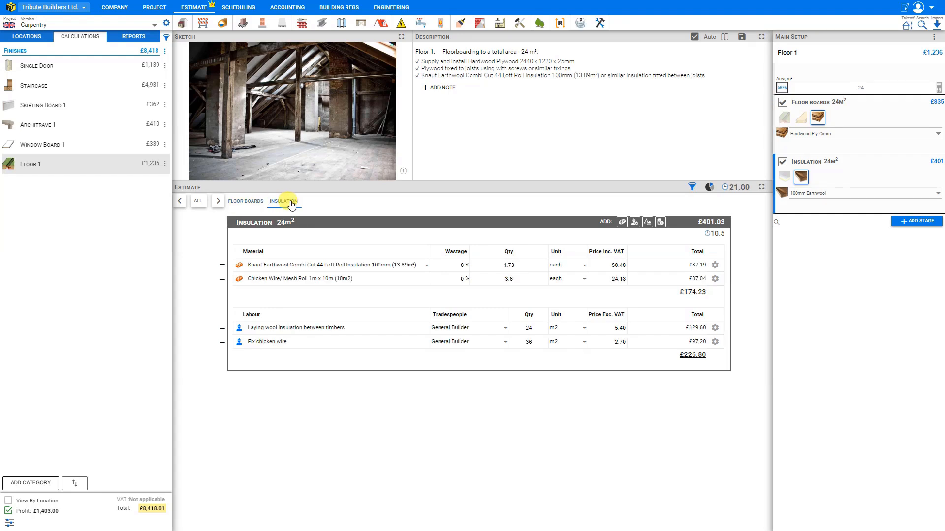
pyautogui.click(218, 201)
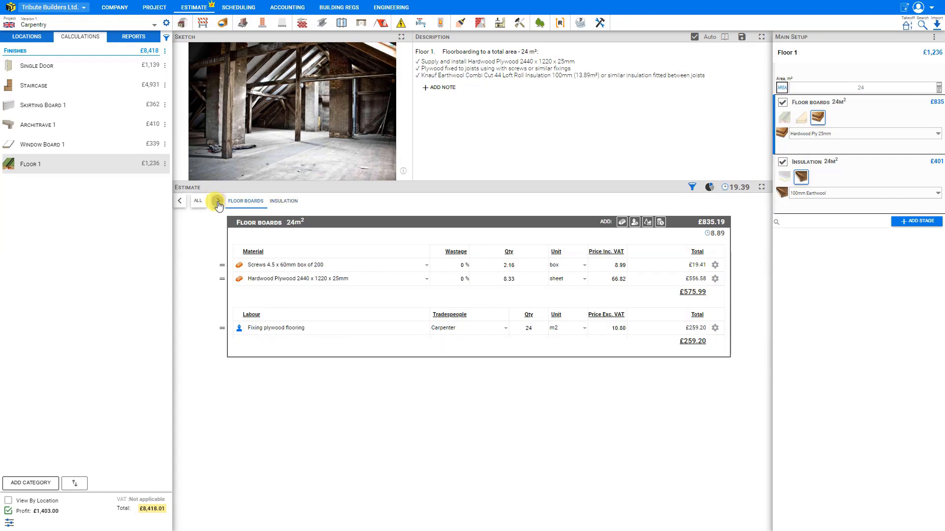
pyautogui.click(218, 202)
pyautogui.click(218, 202)
pyautogui.click(198, 203)
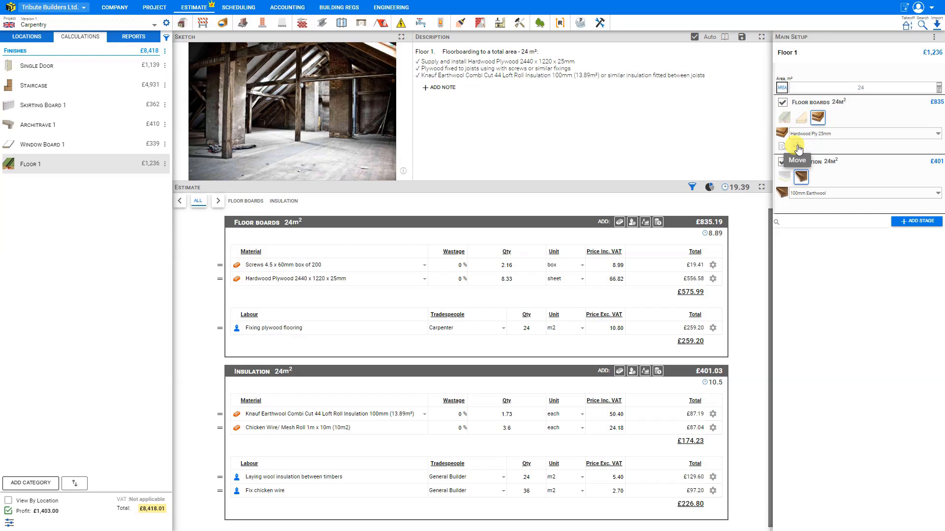
# Move the Floor Boards stage below Insulation and move it back above Insulation
pyautogui.moveTo(797, 150); pyautogui.dragTo(798, 209)
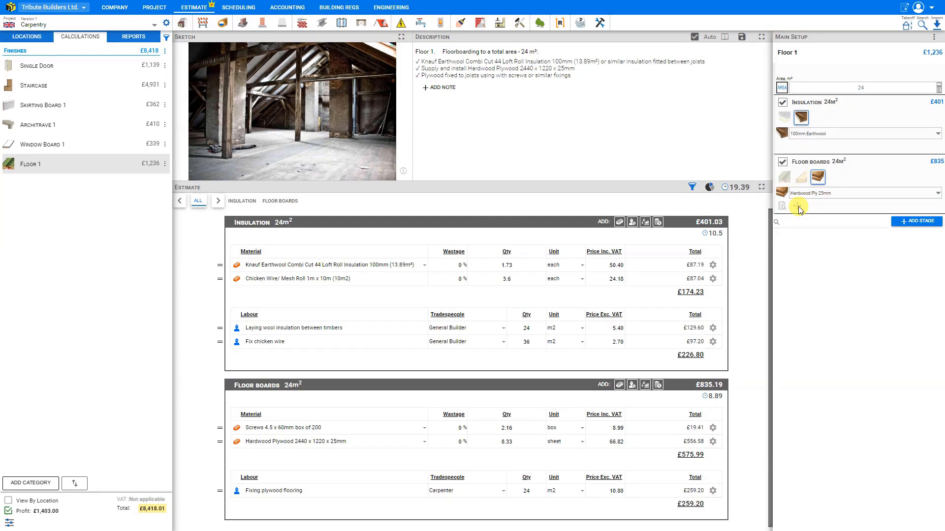
pyautogui.moveTo(798, 209); pyautogui.dragTo(801, 146)
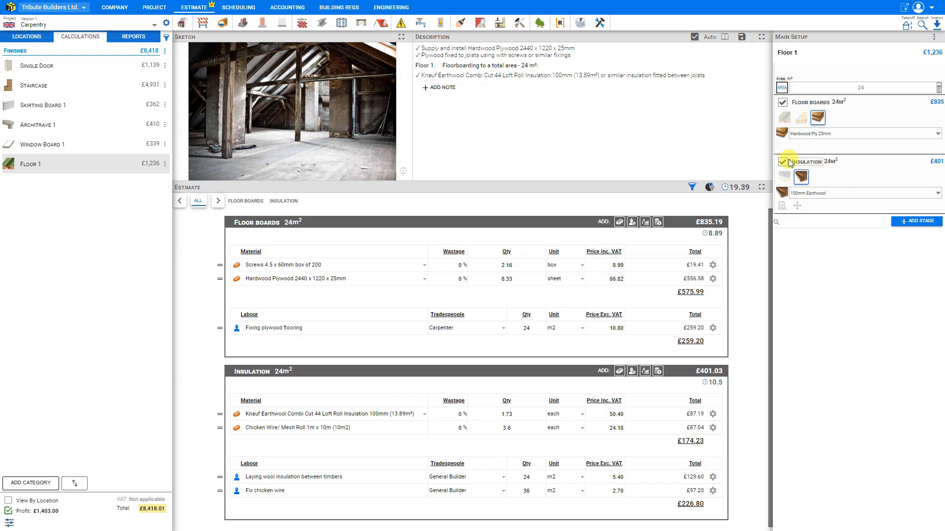
# Try 40 mm Celotex boards against Slabs/Rolls for the Insulation stage, and open the list of available board options
pyautogui.click(820, 174)
pyautogui.click(785, 180)
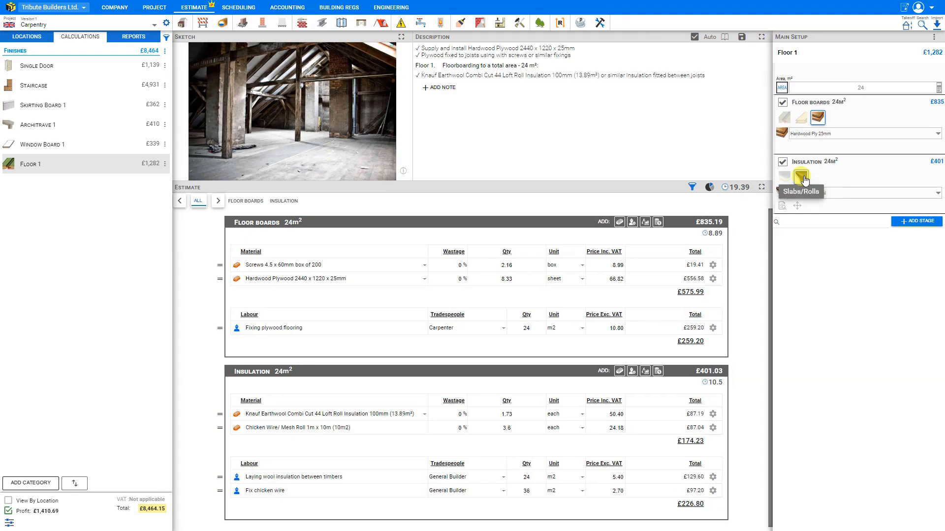
pyautogui.click(802, 177)
pyautogui.click(784, 176)
pyautogui.click(829, 194)
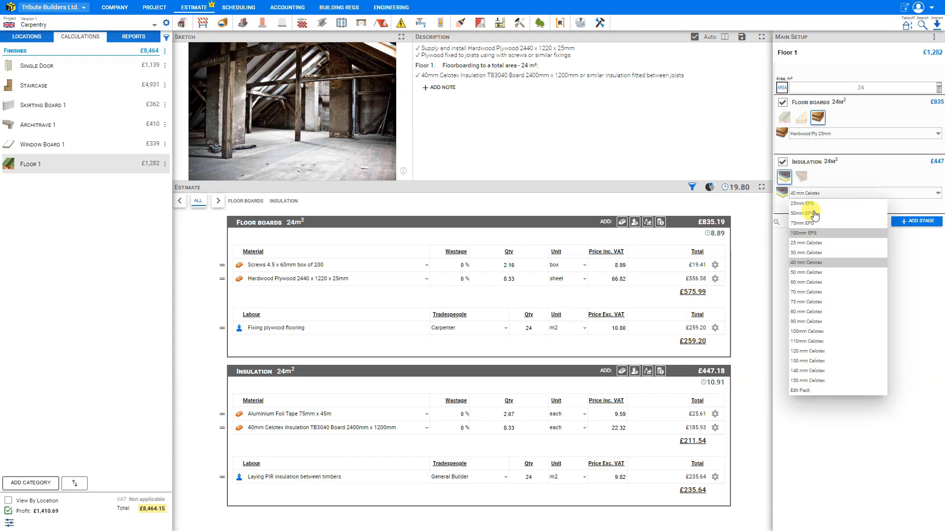
# Set the Insulation stage to Slabs/Rolls with the 100mm Earthwool option
pyautogui.click(801, 176)
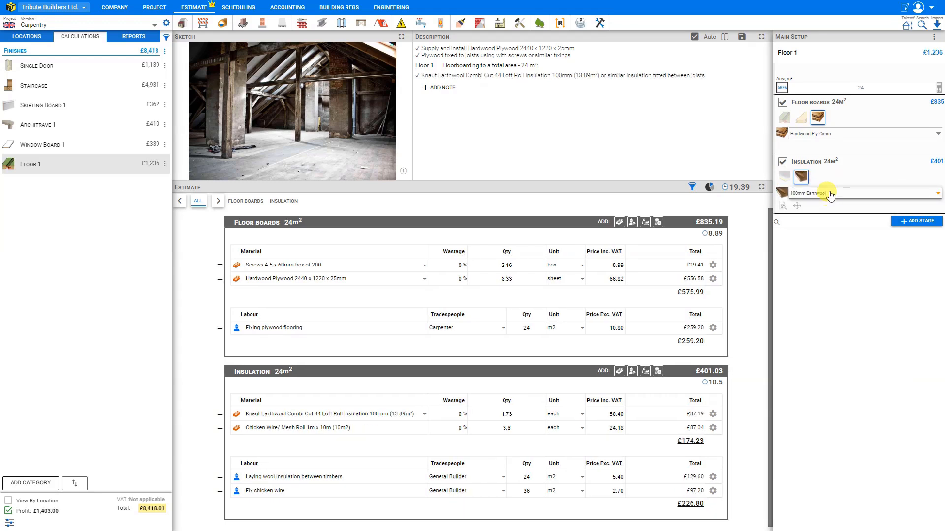
pyautogui.click(831, 194)
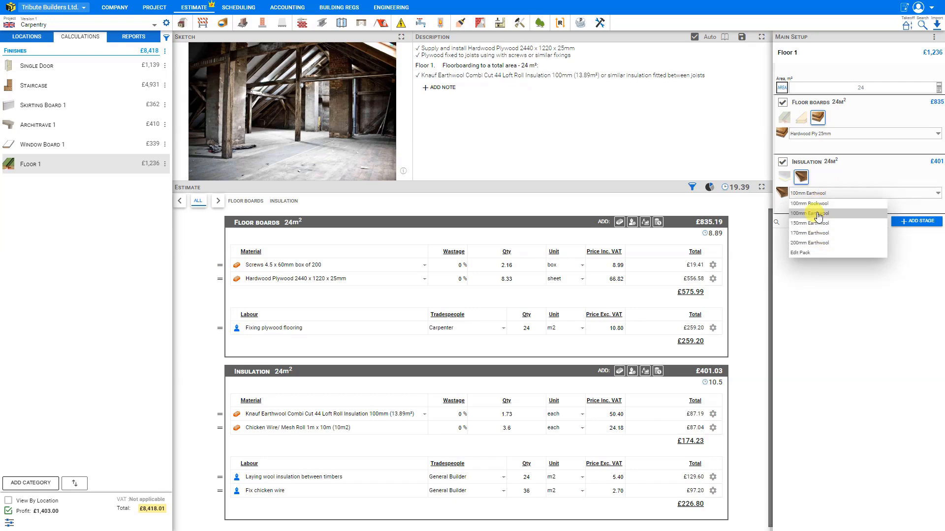
pyautogui.click(818, 214)
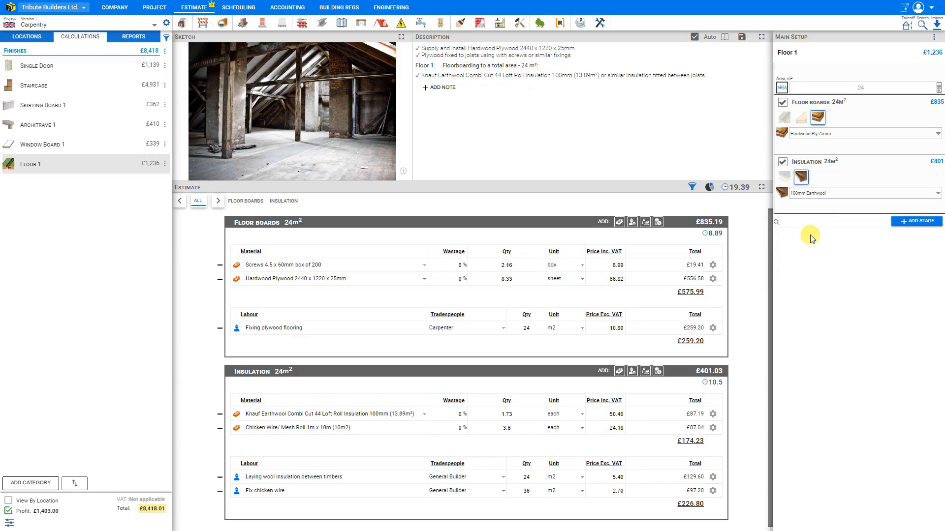